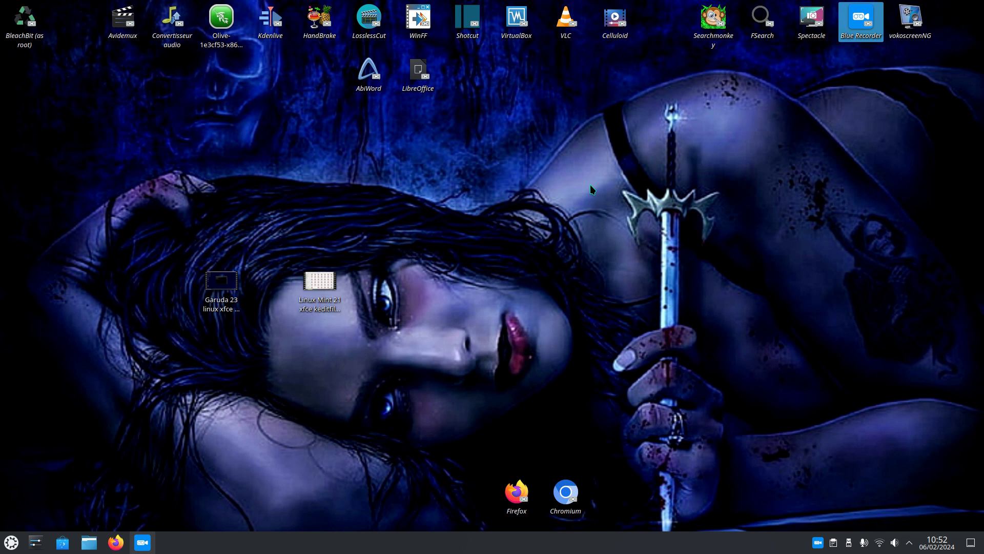
- Move the Garuda 23 video on the desktop to the other side of the Linux Mint 21 video
click(414, 319)
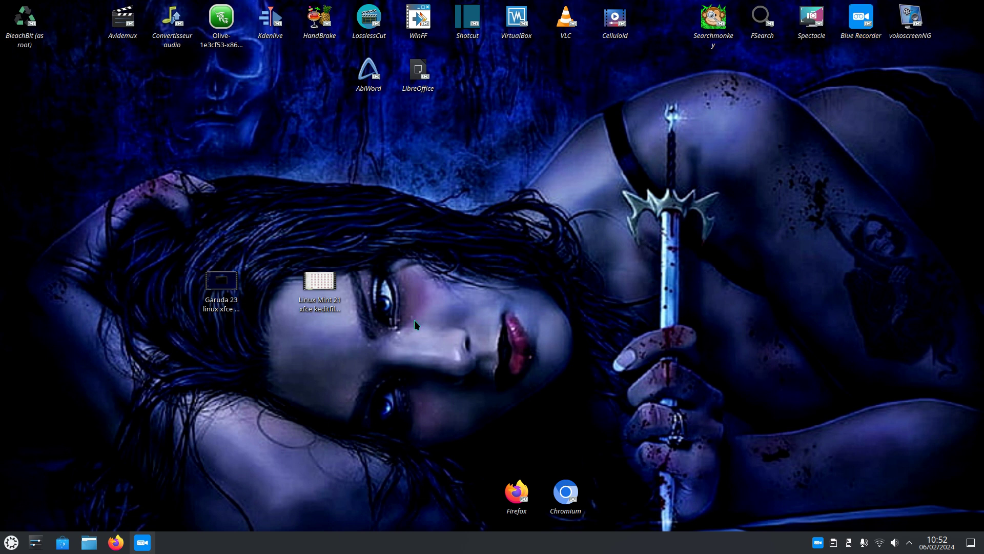
drag(229, 282, 436, 283)
click(387, 366)
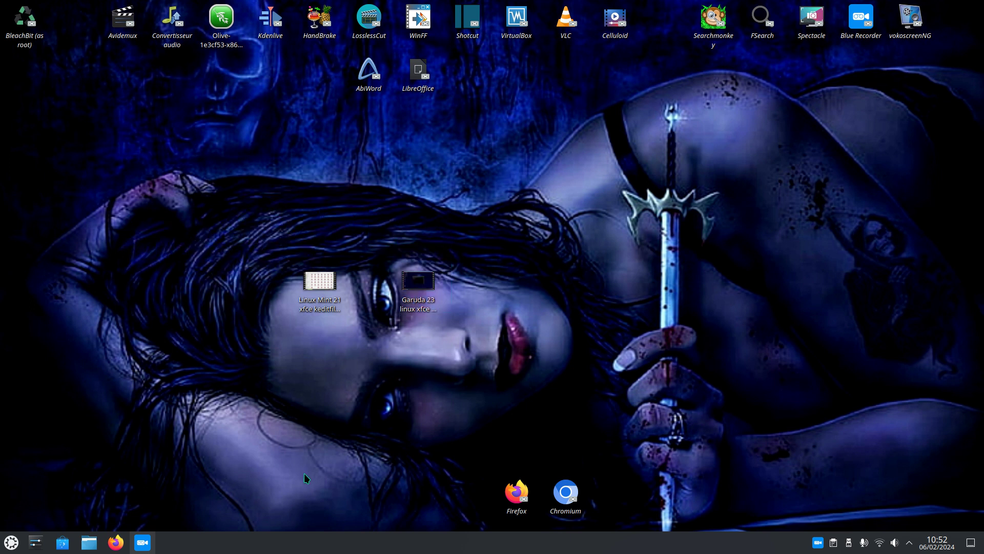
- In the Vidéos folder, copy the name text of "Linux Mint 21 xfce VS ouvrir en superUser (voir le contenu)", cancel the rename and close the file manager
click(95, 546)
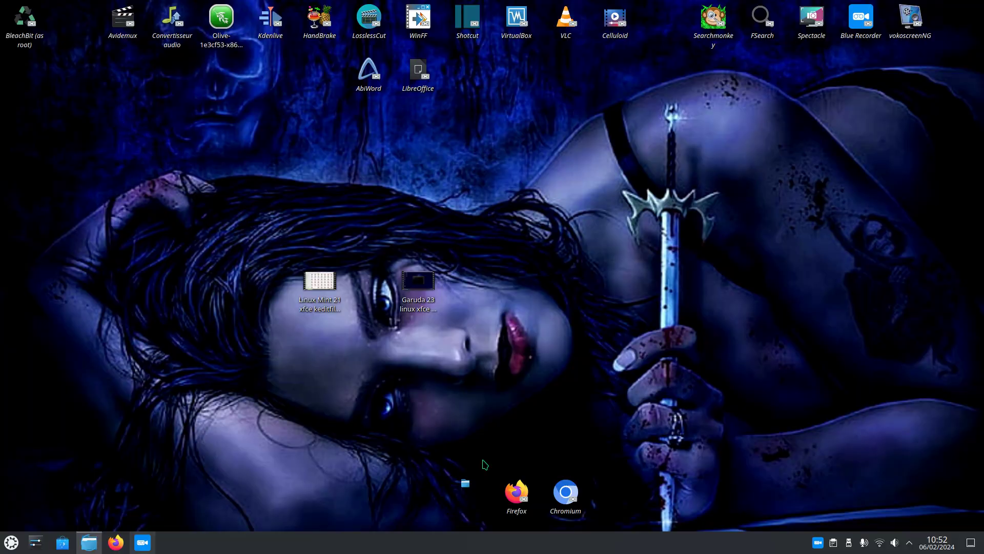
click(32, 138)
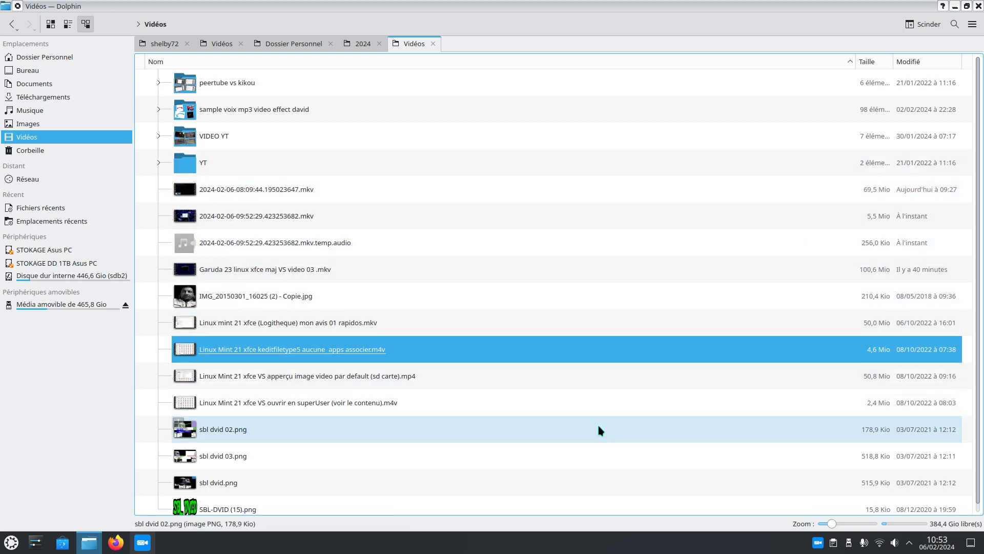
right_click(332, 409)
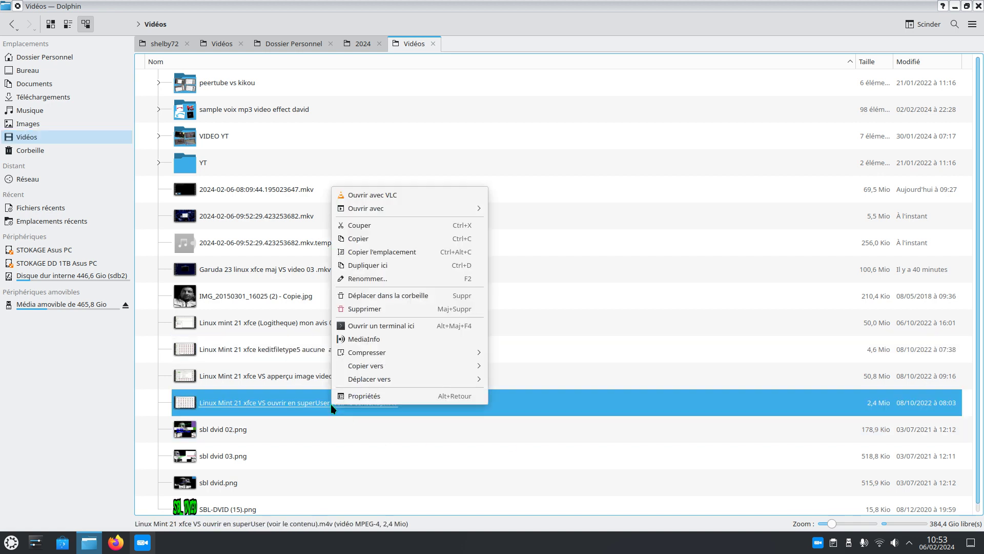
click(383, 279)
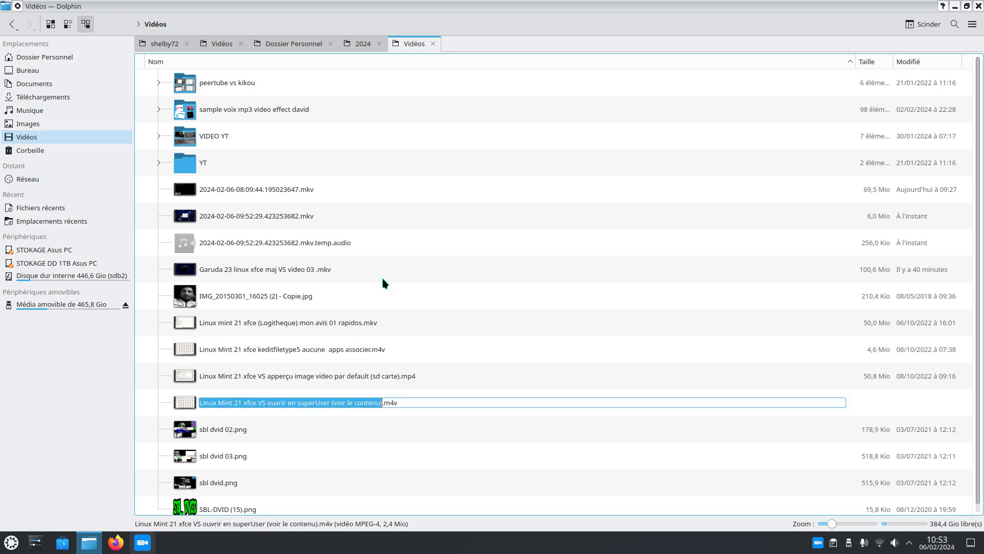
right_click(378, 406)
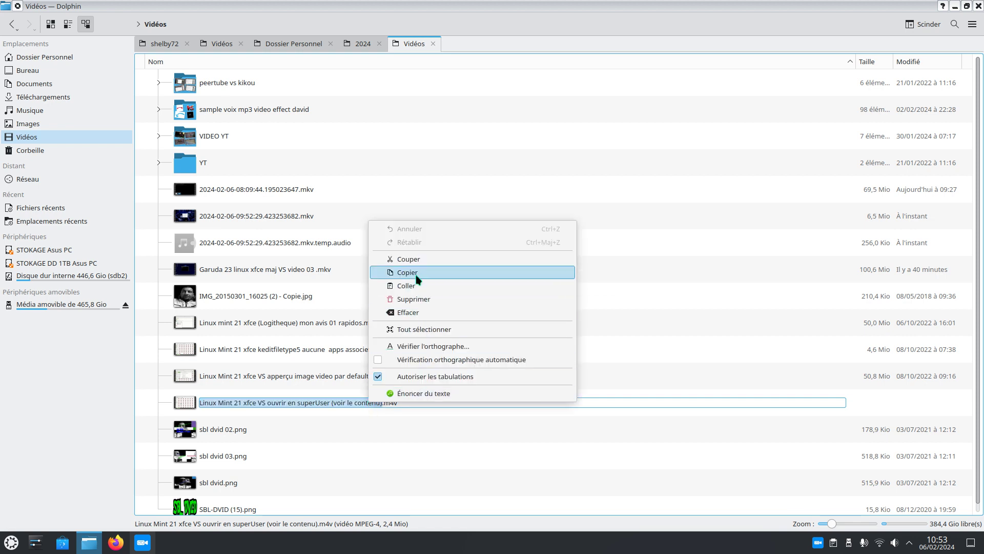
key(Escape)
right_click(361, 404)
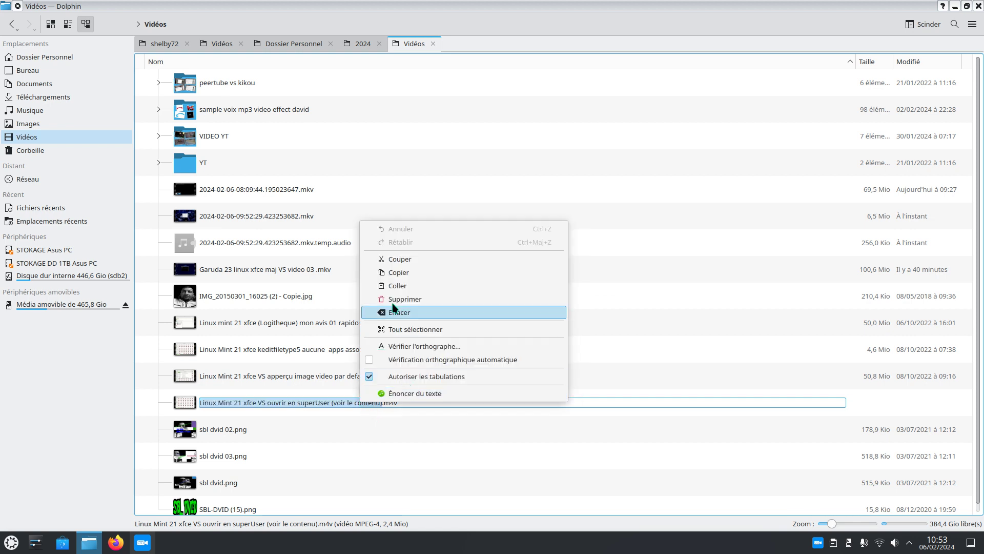
click(403, 275)
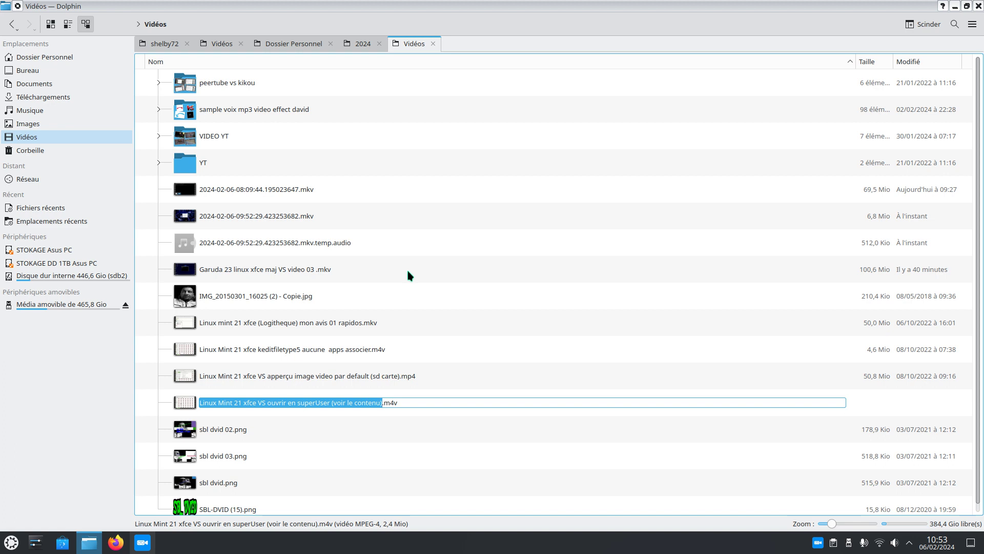
click(445, 463)
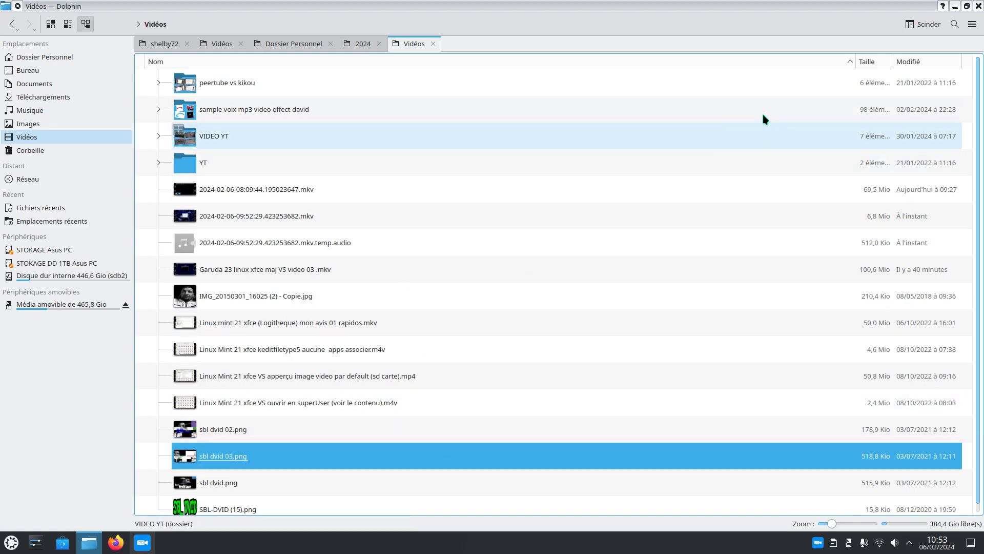
click(979, 8)
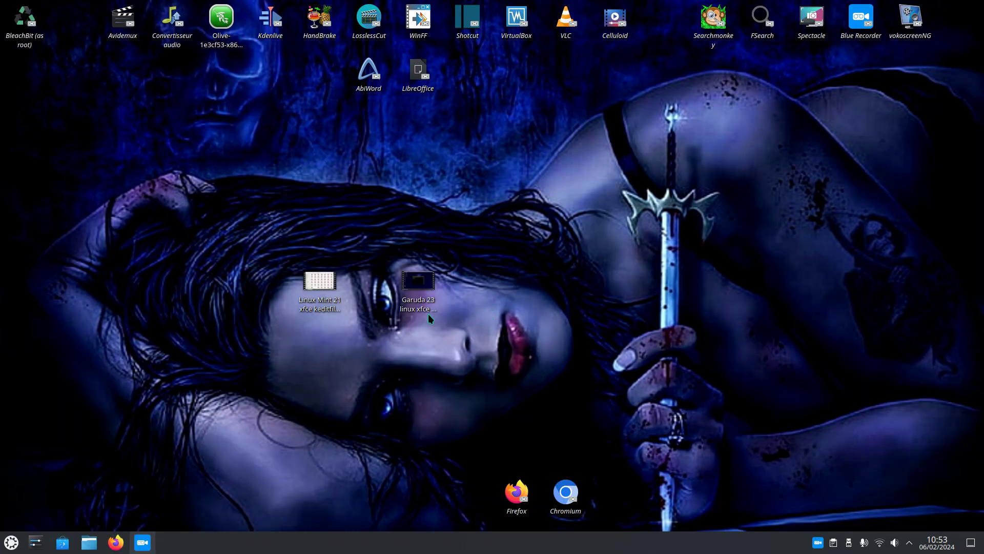
- Inspect the inline rename field of the Garuda 23 video and of the Linux Mint 21 video on the desktop, without renaming either
right_click(427, 284)
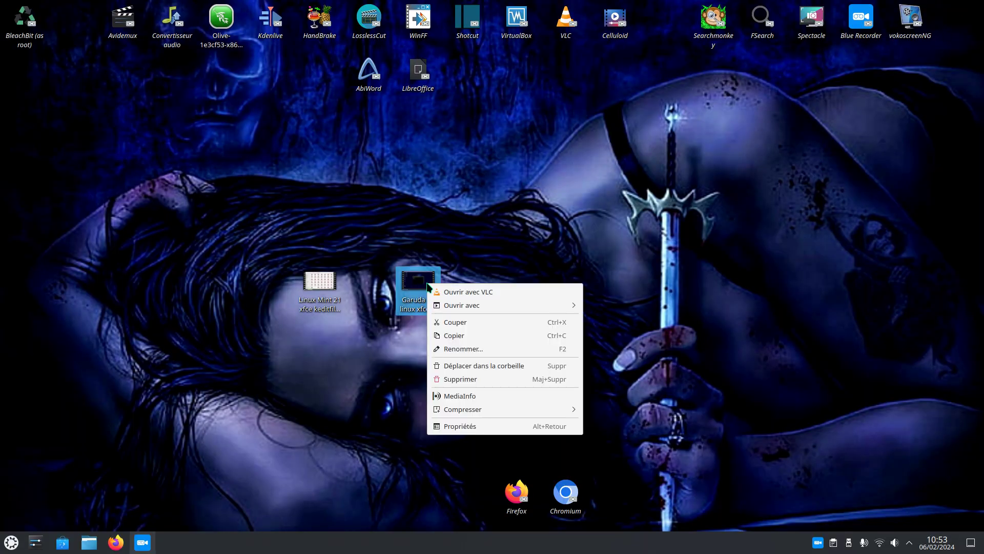
click(471, 349)
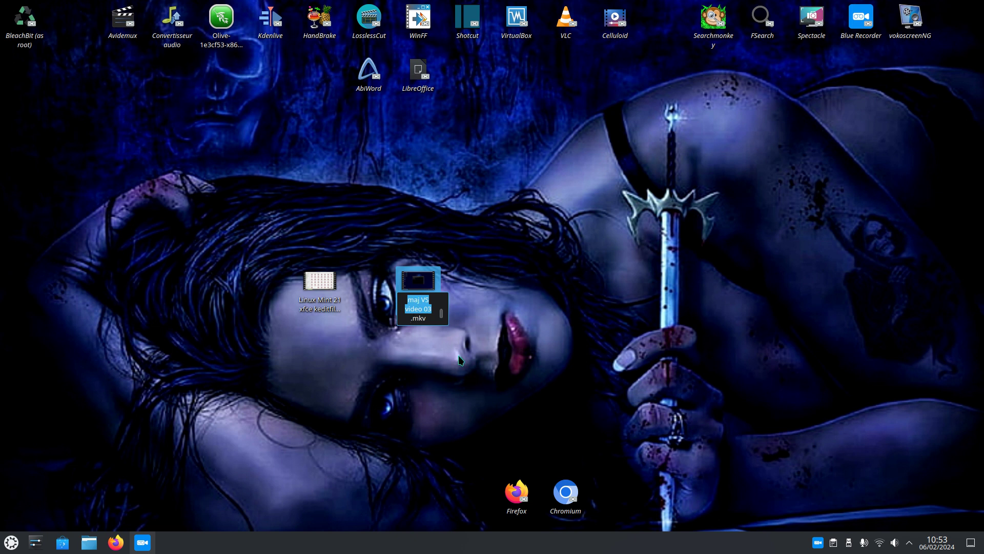
key(Escape)
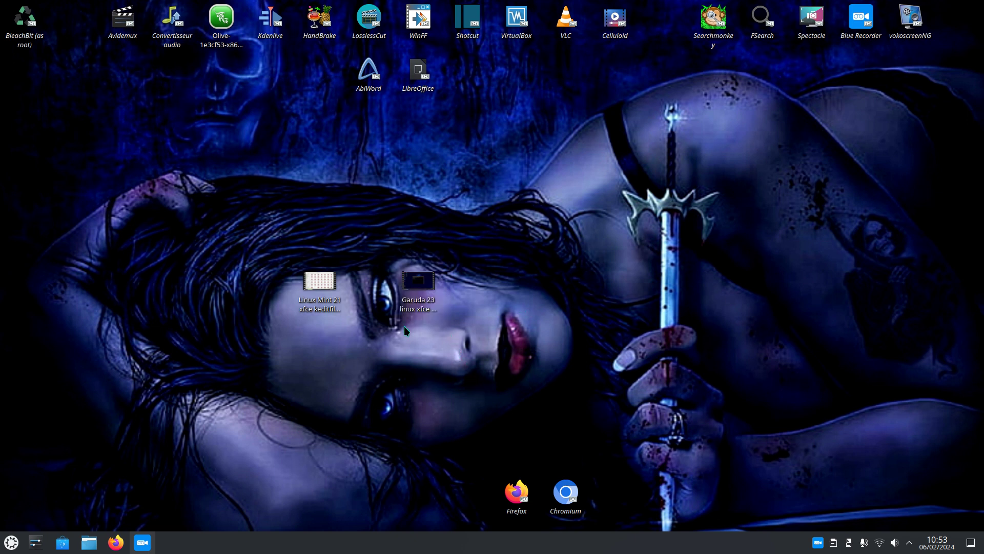
right_click(328, 293)
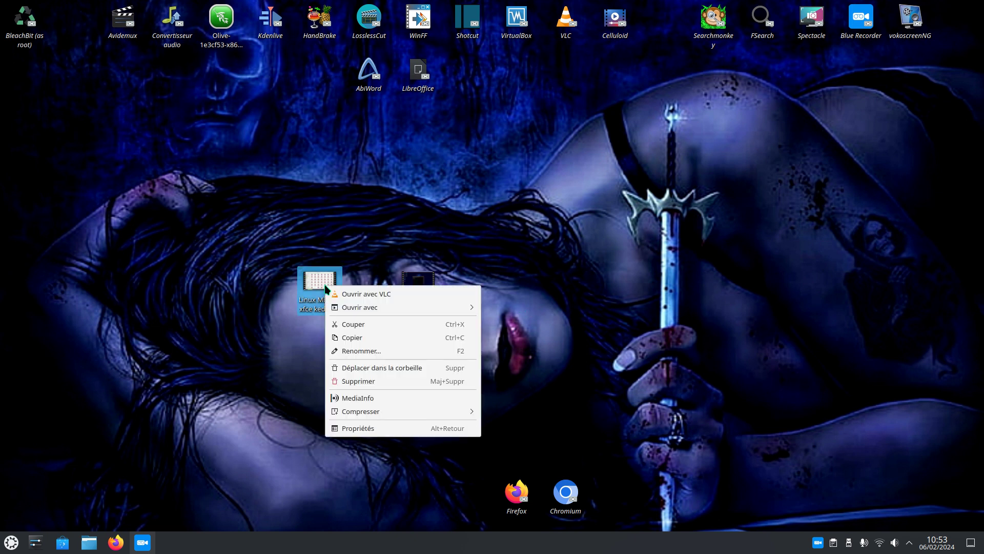
click(360, 346)
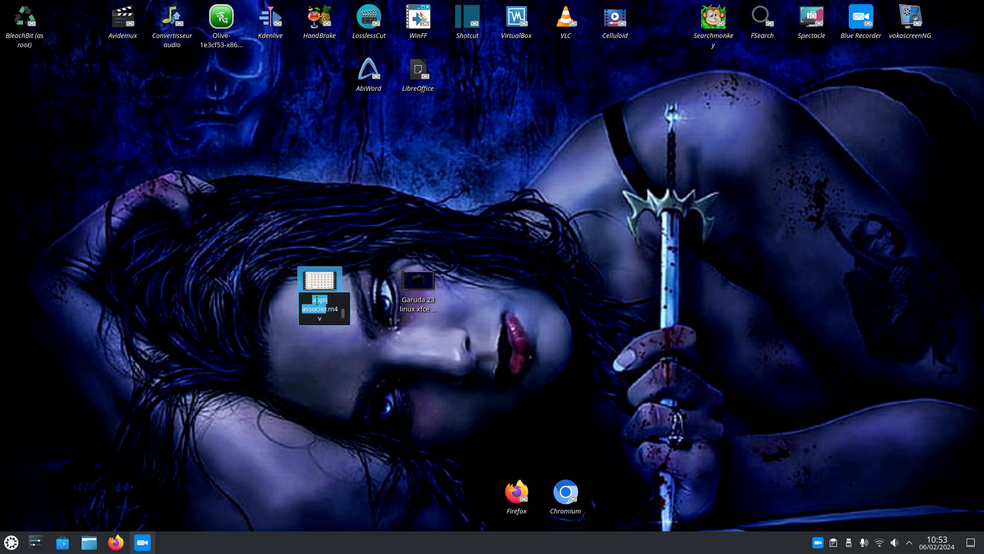
key(Escape)
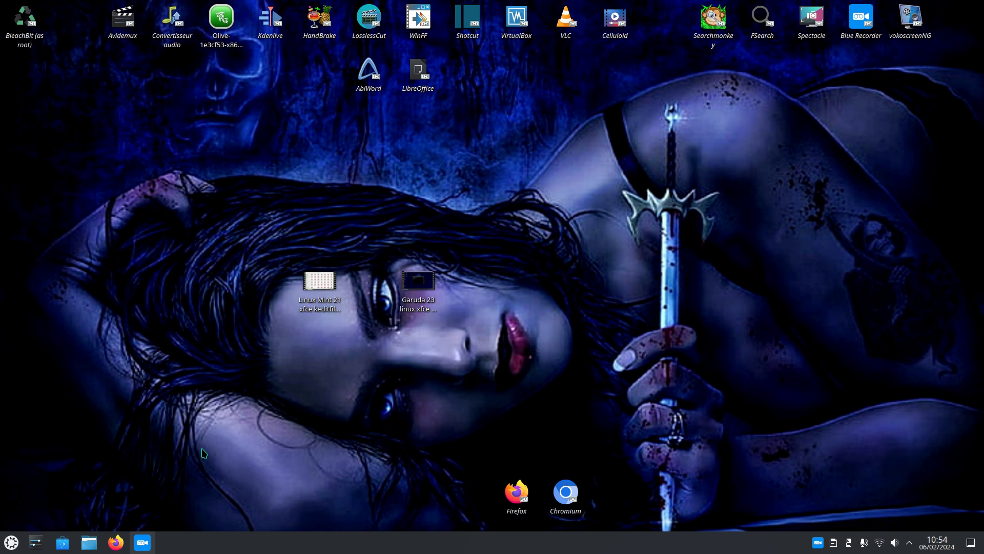
- Reopen the file manager and bring up the Dolphin configuration dialog
click(99, 542)
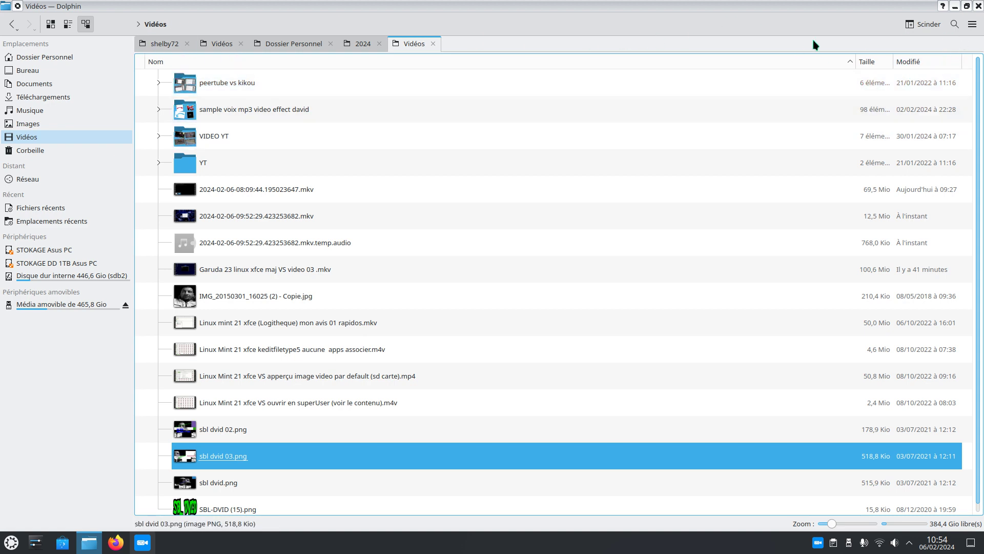
click(973, 24)
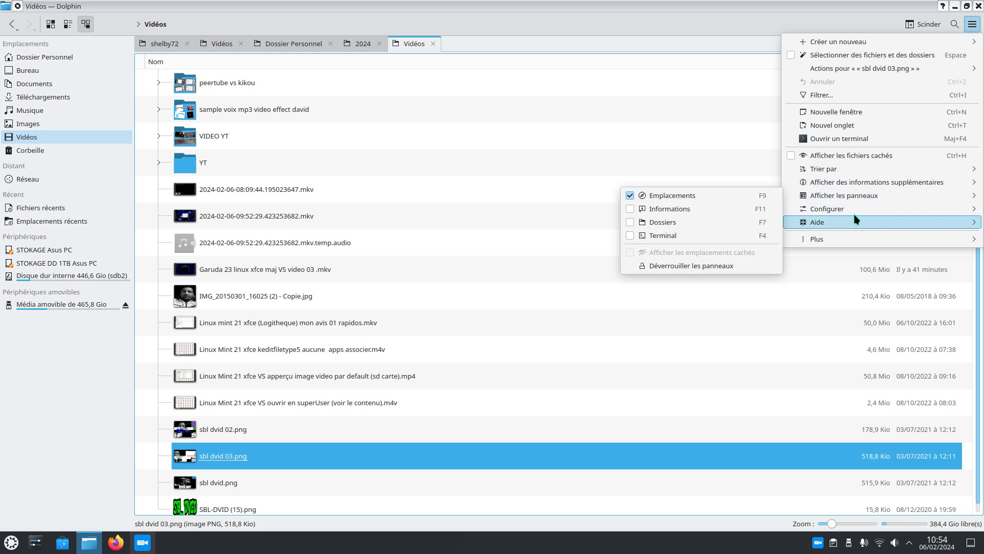
mouse_move(855, 210)
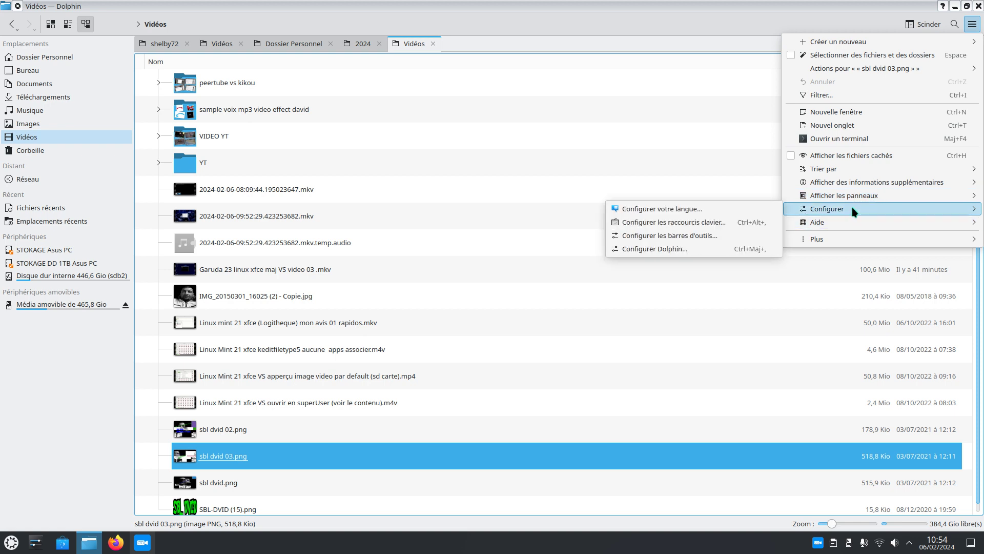
click(684, 249)
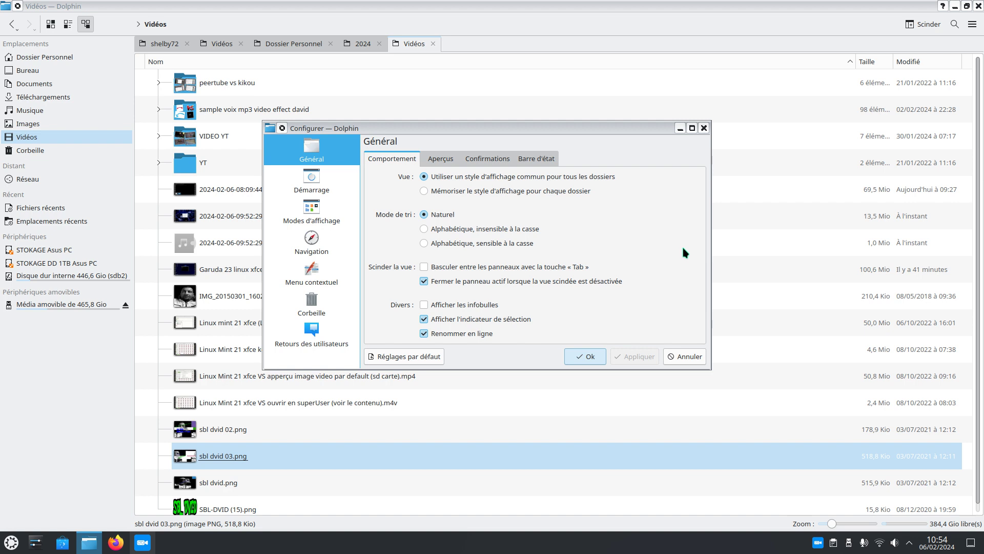
drag(614, 139, 622, 105)
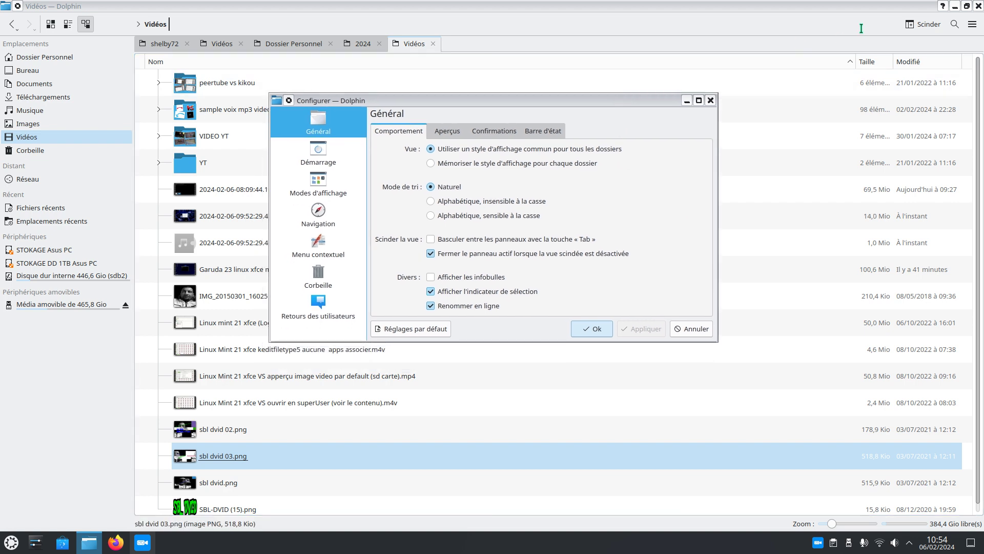
- Move the Dolphin configuration dialog higher and enlarge it vertically to make room for its options
click(955, 6)
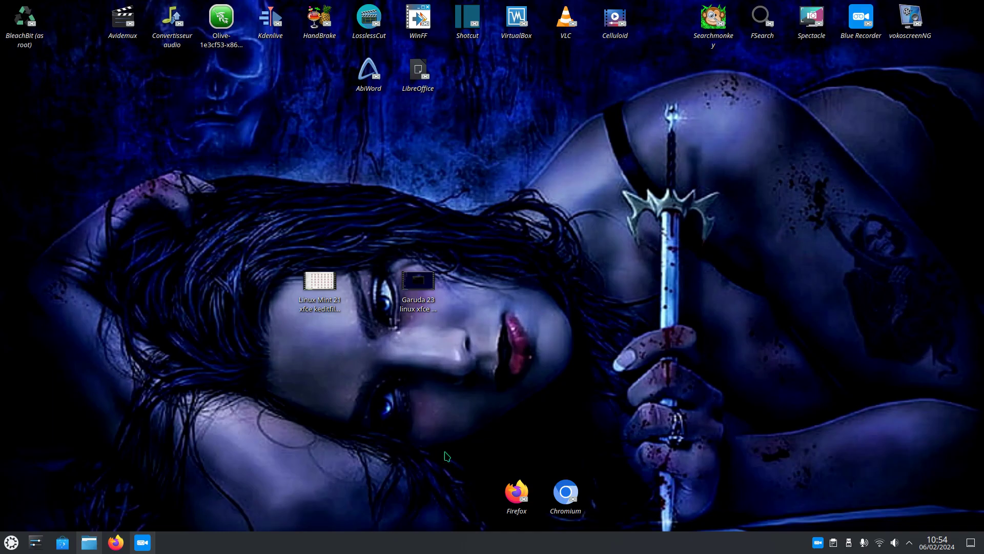
click(88, 543)
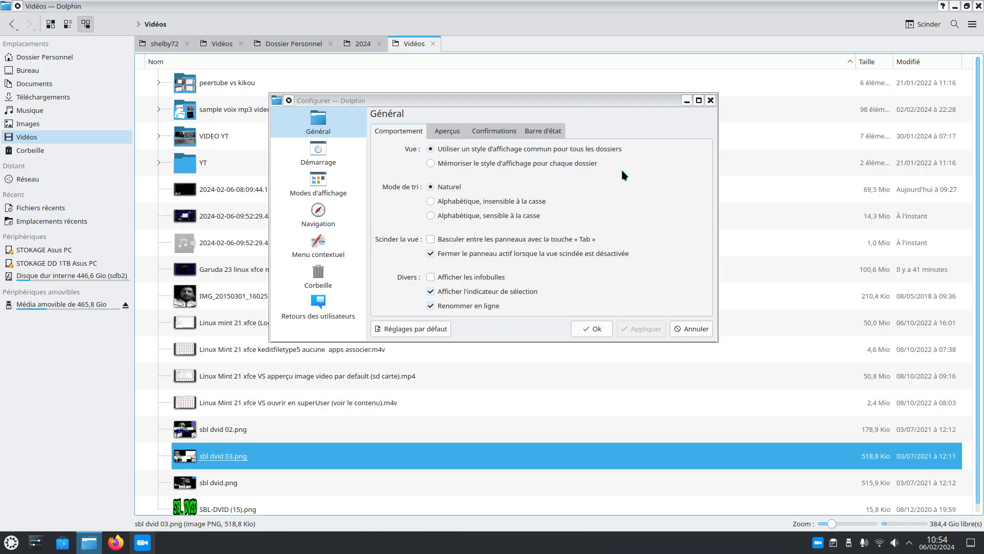
drag(651, 105, 641, 65)
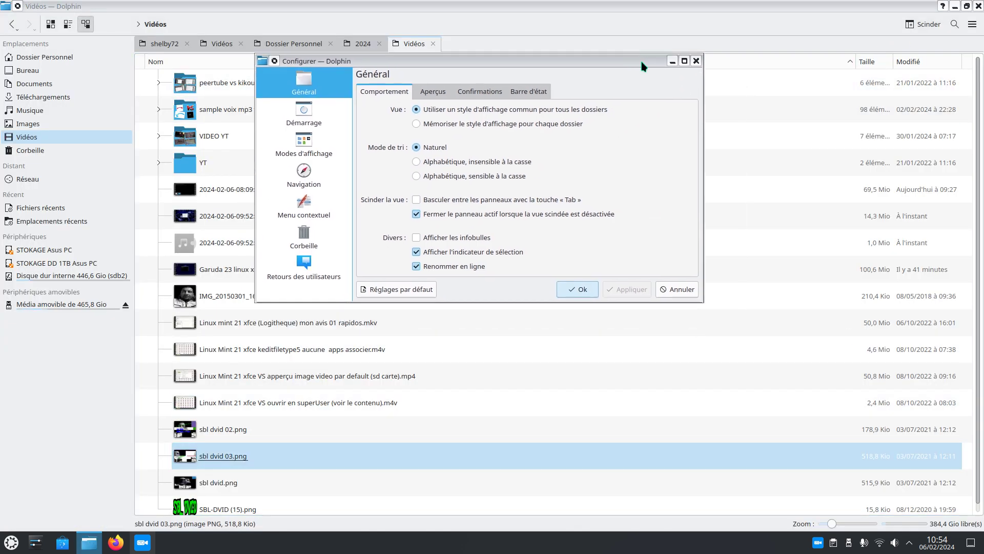
click(954, 6)
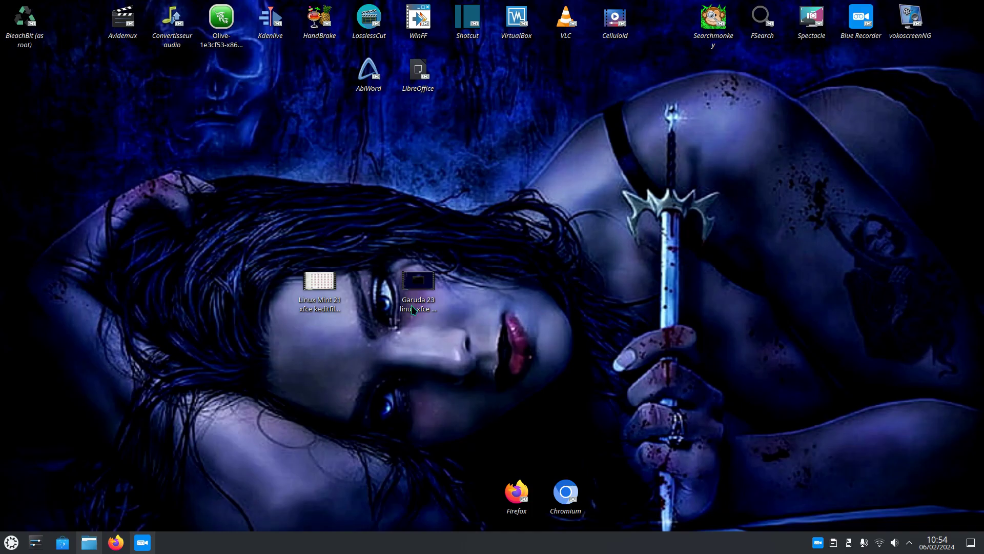
click(91, 539)
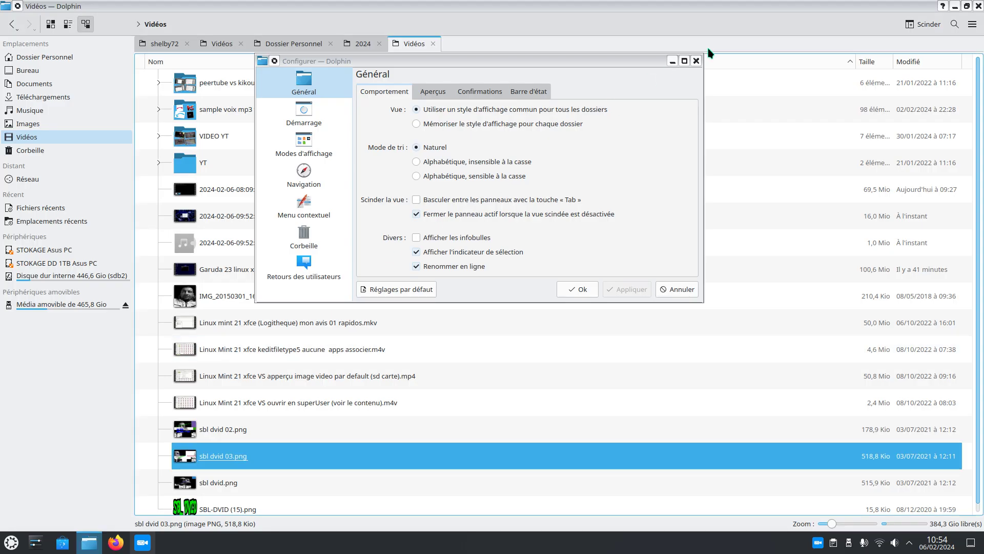
drag(633, 61, 653, 27)
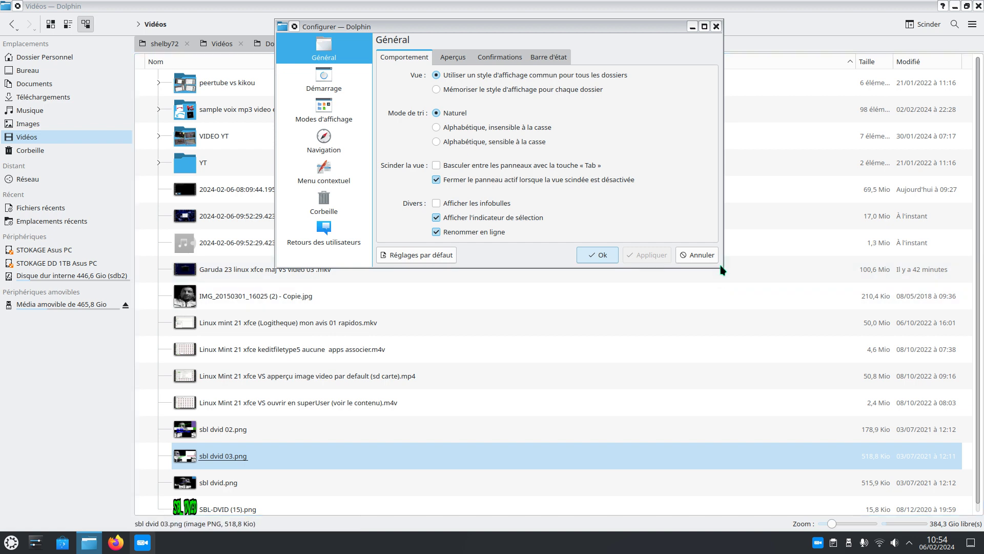
drag(723, 273, 732, 442)
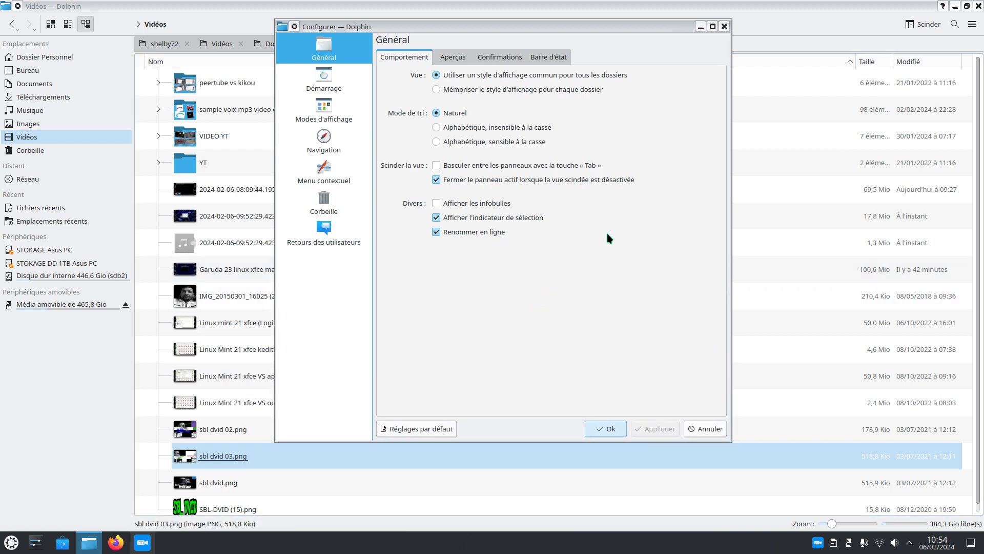
- Examine the services offered on the Menu contextuel settings page, accept the dialog and close the file manager
click(338, 186)
scroll(667, 225, down, 3)
scroll(682, 236, up, 2)
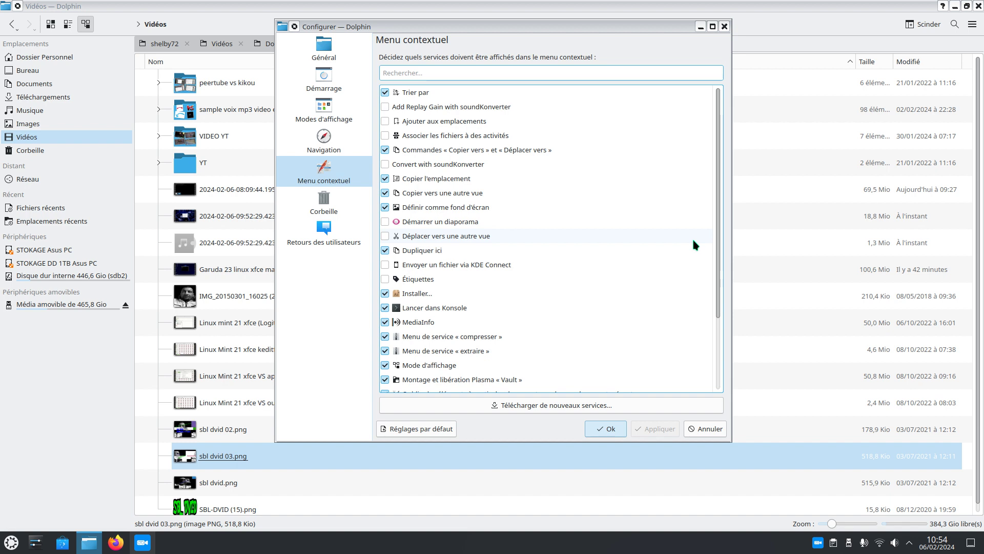
scroll(693, 240, down, 2)
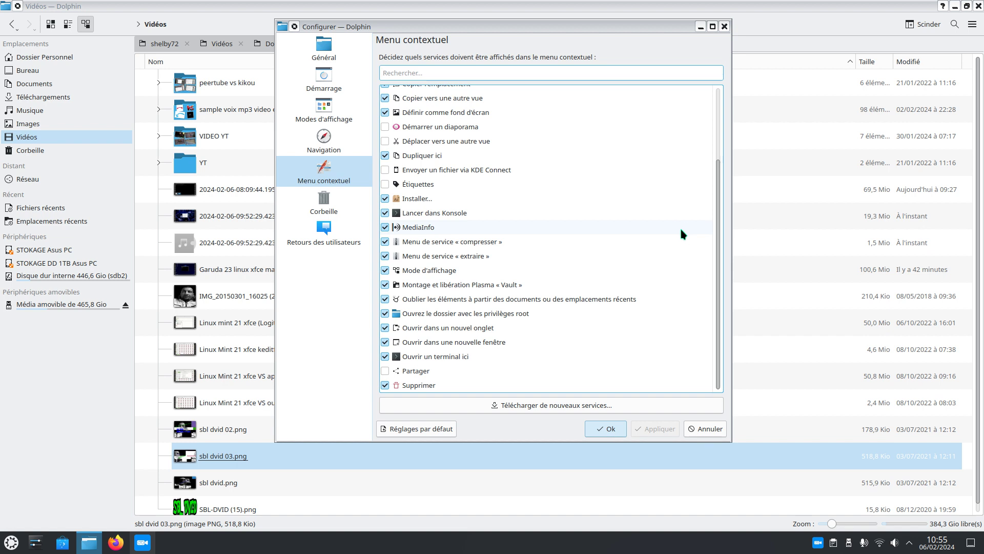
scroll(681, 234, up, 2)
scroll(682, 235, down, 2)
scroll(703, 296, up, 3)
scroll(703, 296, down, 3)
click(605, 431)
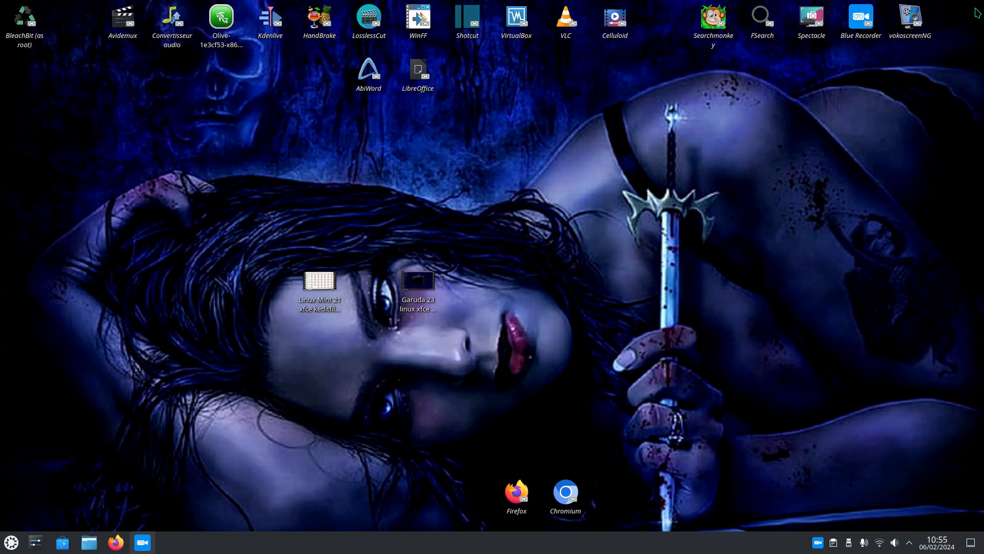
click(978, 6)
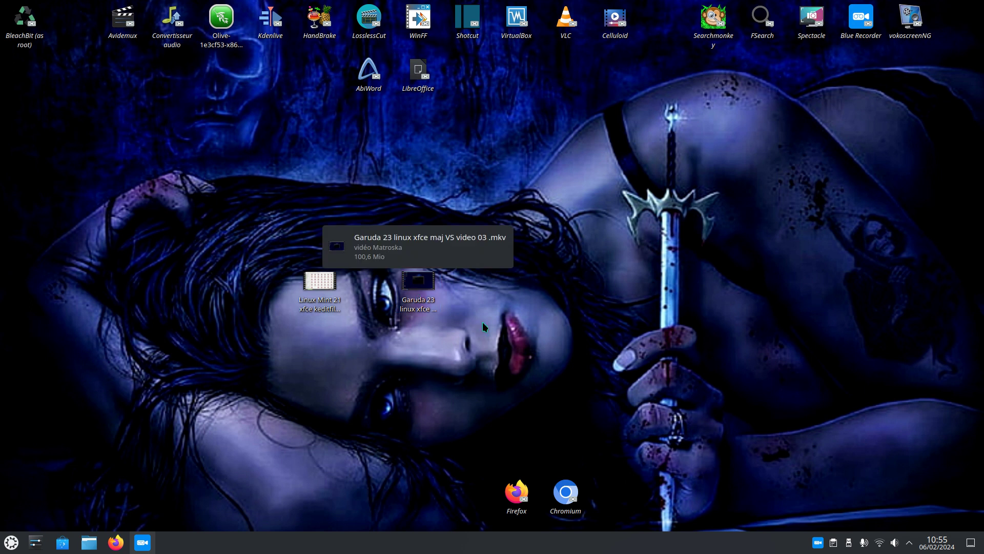
right_click(603, 230)
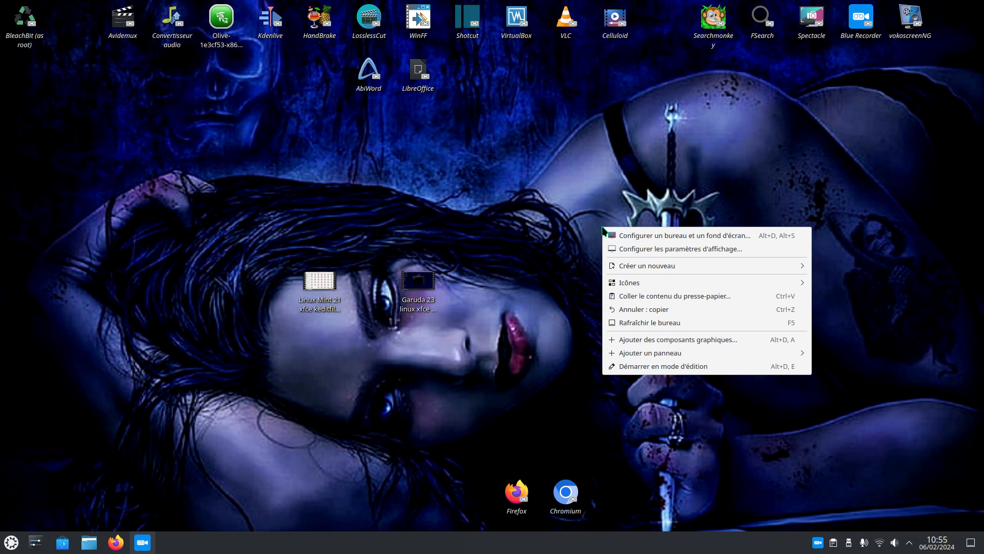
mouse_move(662, 267)
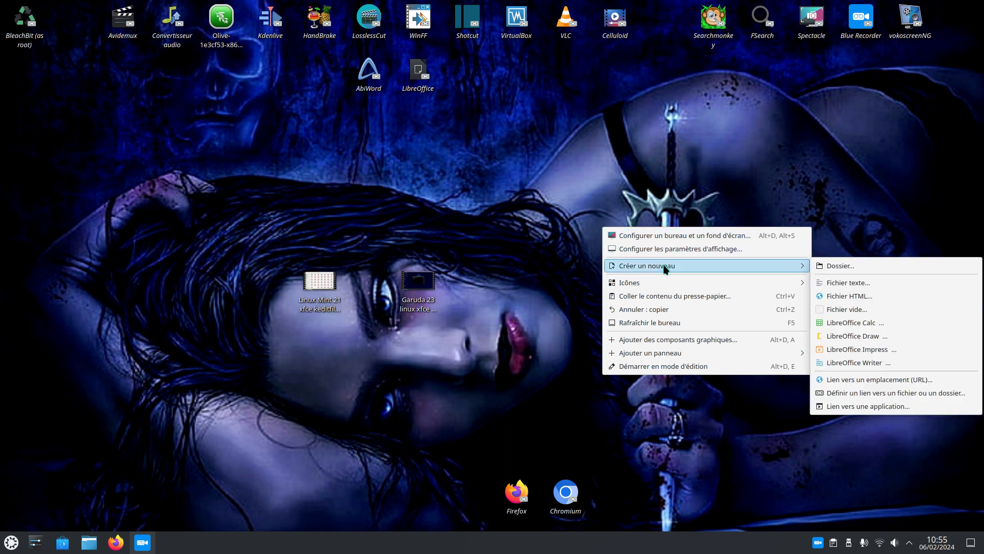
click(830, 265)
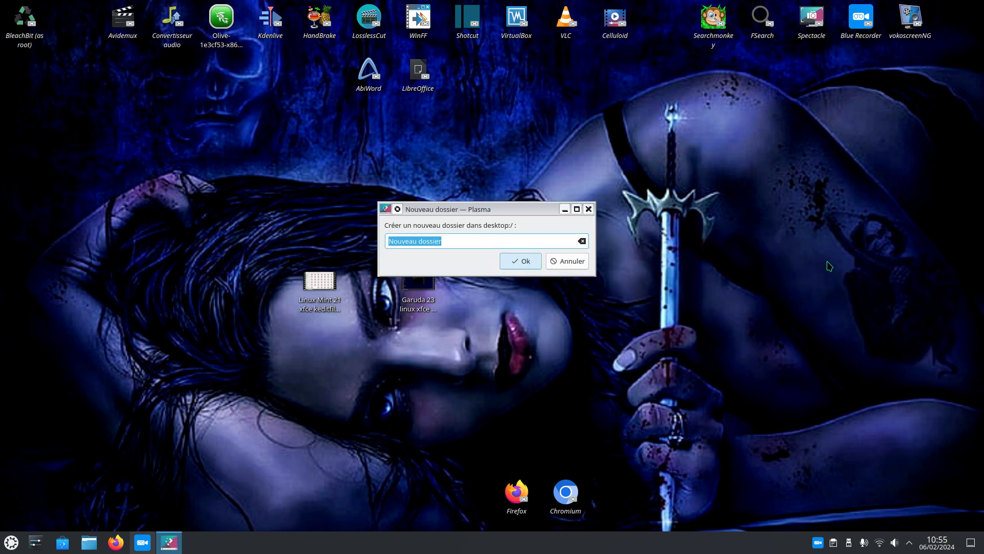
text(k)
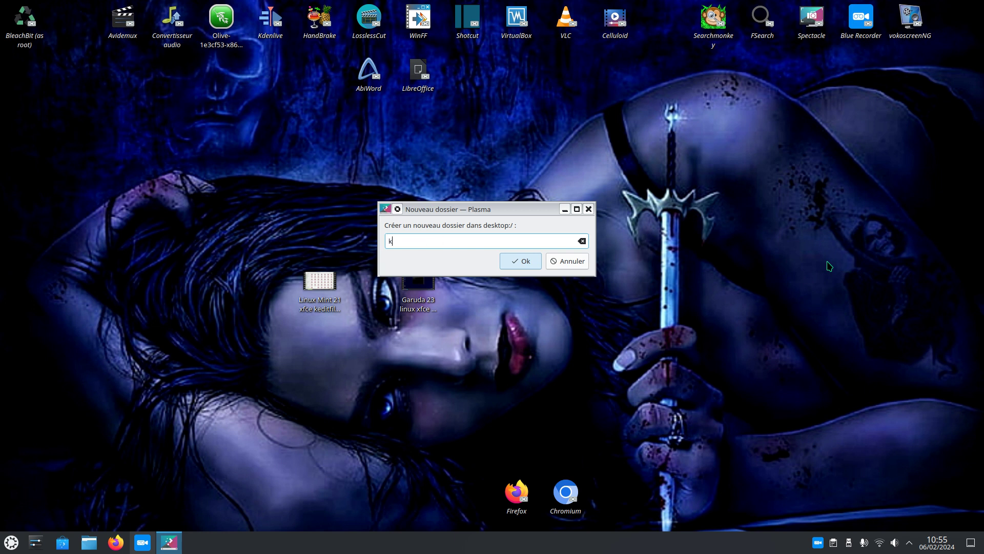
text(fthcu00562)
click(516, 262)
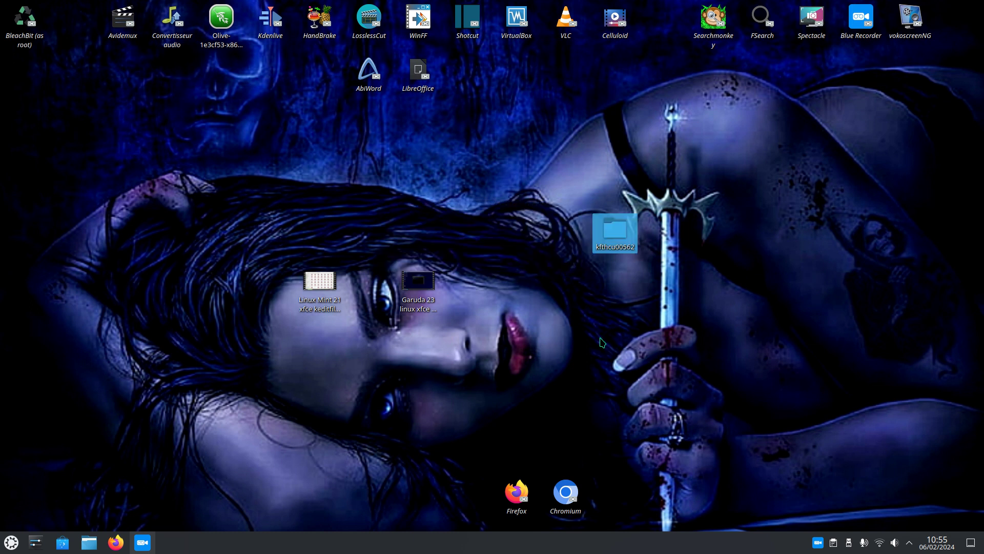
- Examine the context menu offered while the kfthcu00562 folder's name is in inline editing, and leave without renaming
right_click(619, 231)
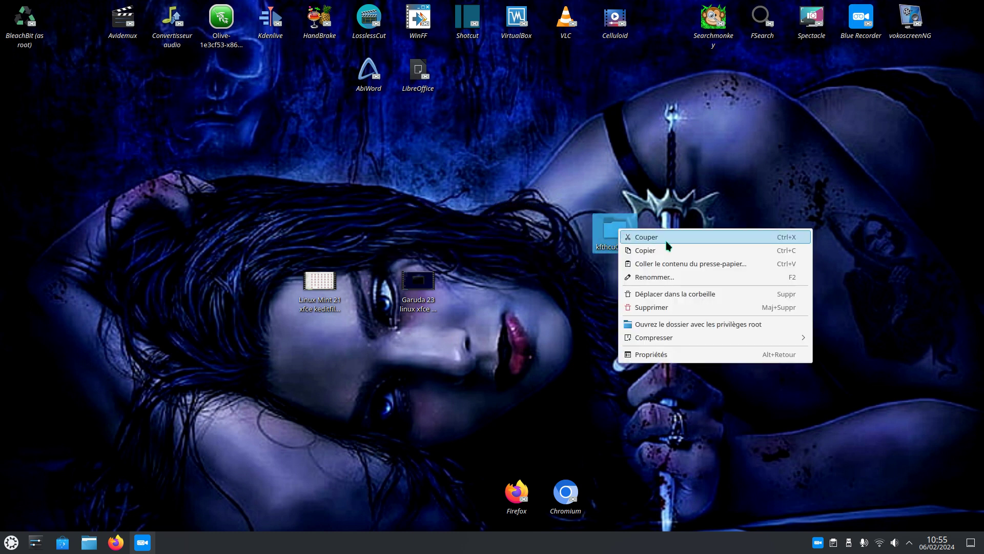
click(658, 277)
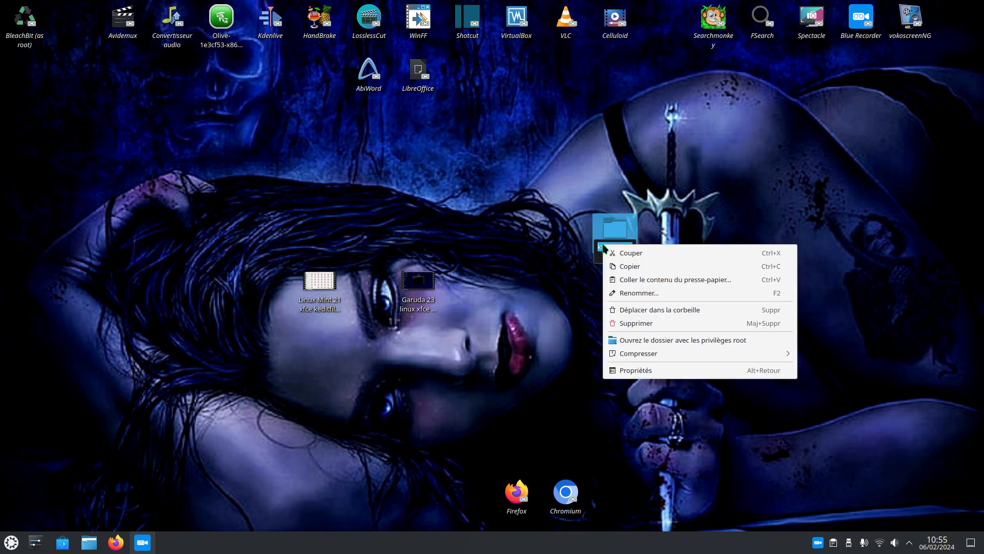
click(689, 210)
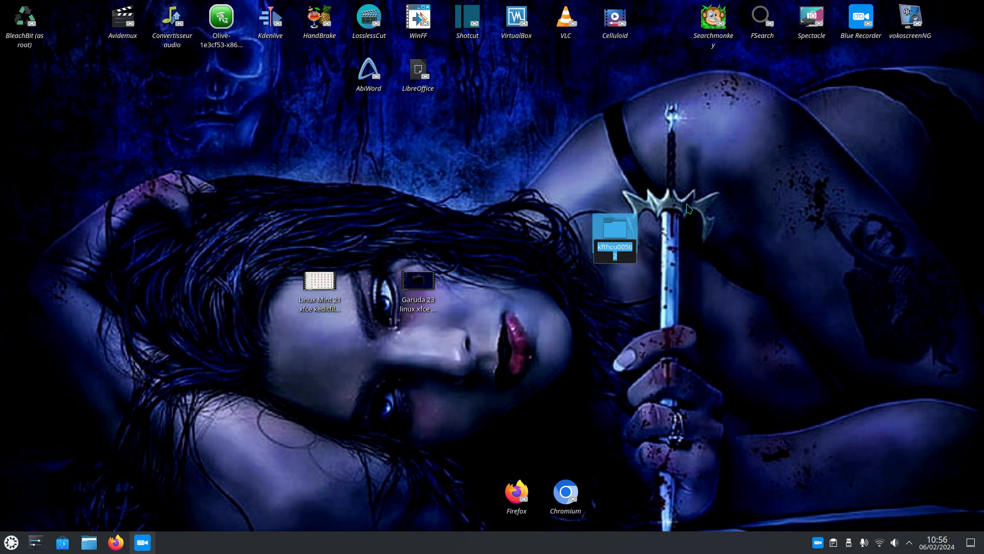
click(685, 262)
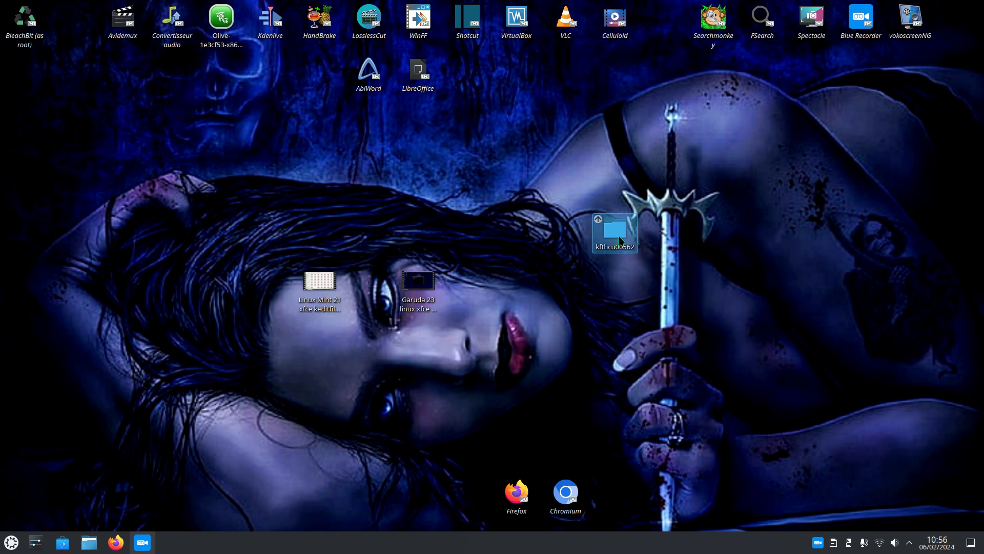
- Put the kfthcu00562 folder back into inline renaming, select its full name and use the Copy command on the selection
right_click(618, 232)
click(652, 280)
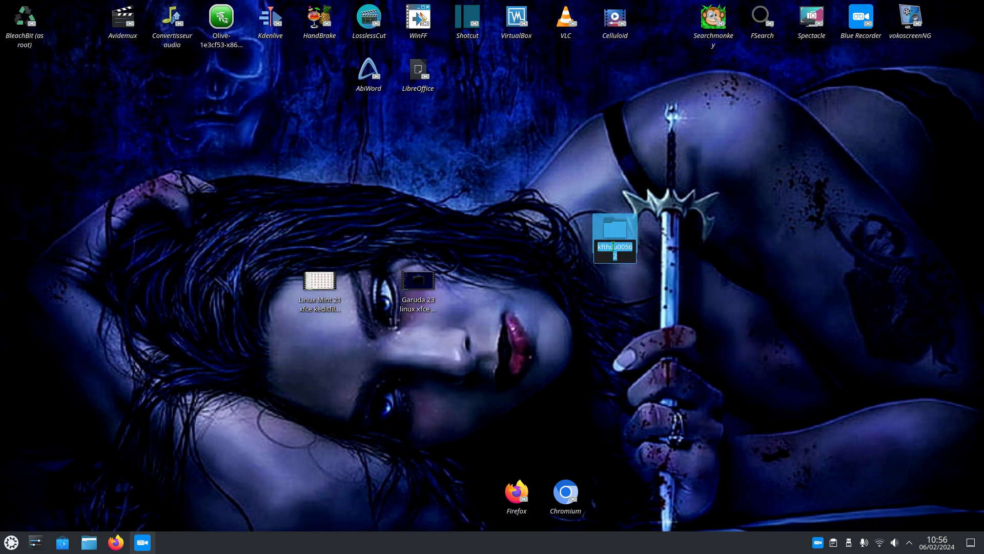
click(618, 256)
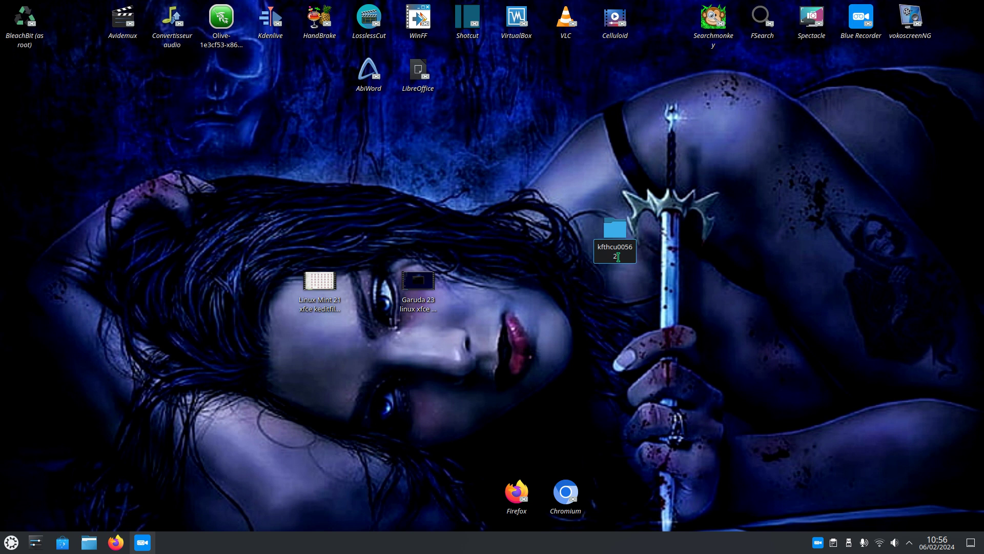
double_click(602, 251)
click(621, 258)
double_click(597, 251)
right_click(601, 249)
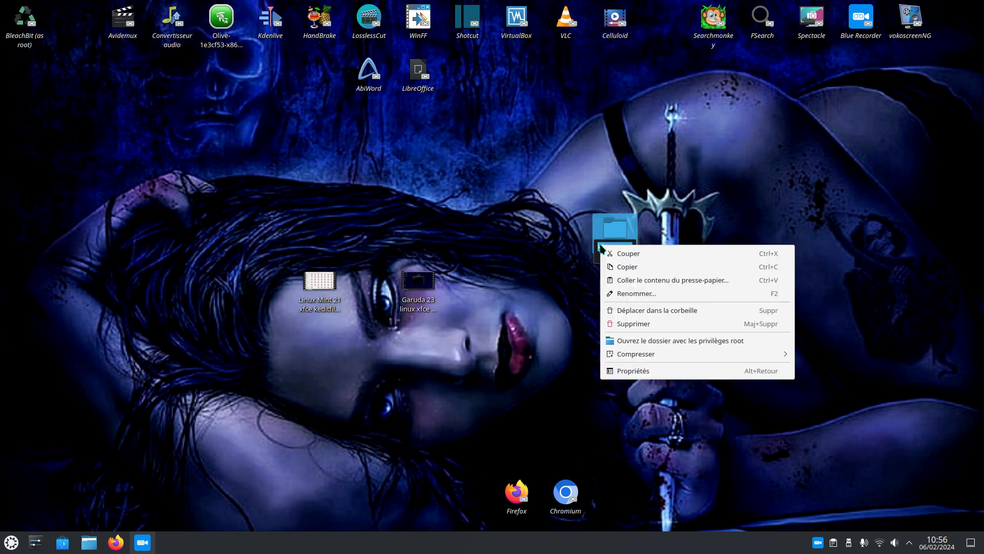
click(638, 267)
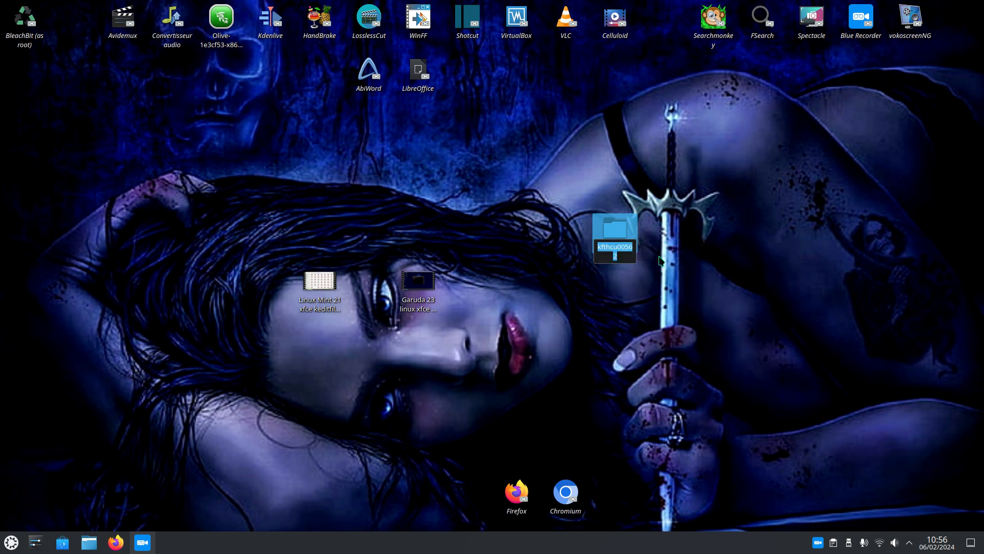
- Select the Garuda 23 video's full name in its inline rename field, examine the context menu there and leave without renaming
right_click(425, 296)
click(464, 349)
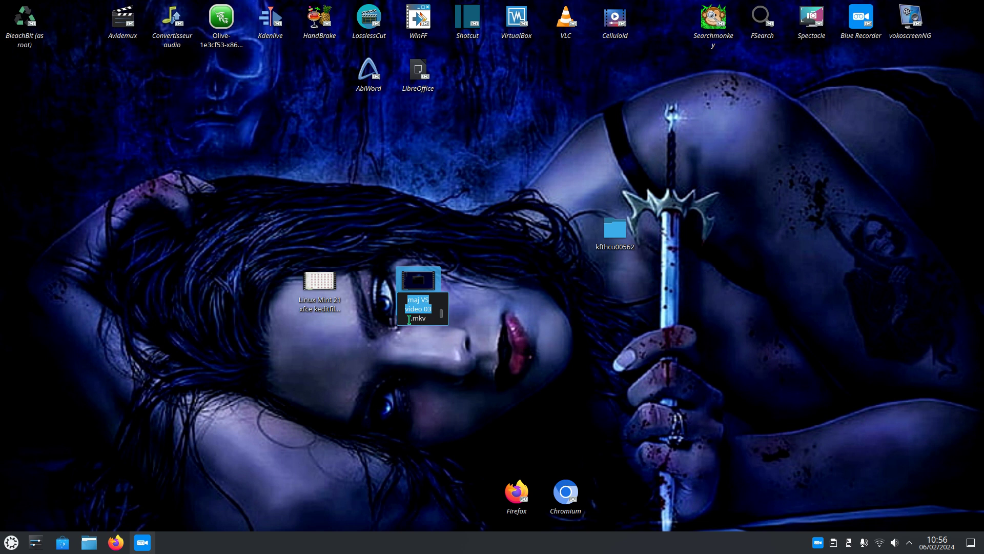
drag(411, 319, 398, 296)
right_click(420, 307)
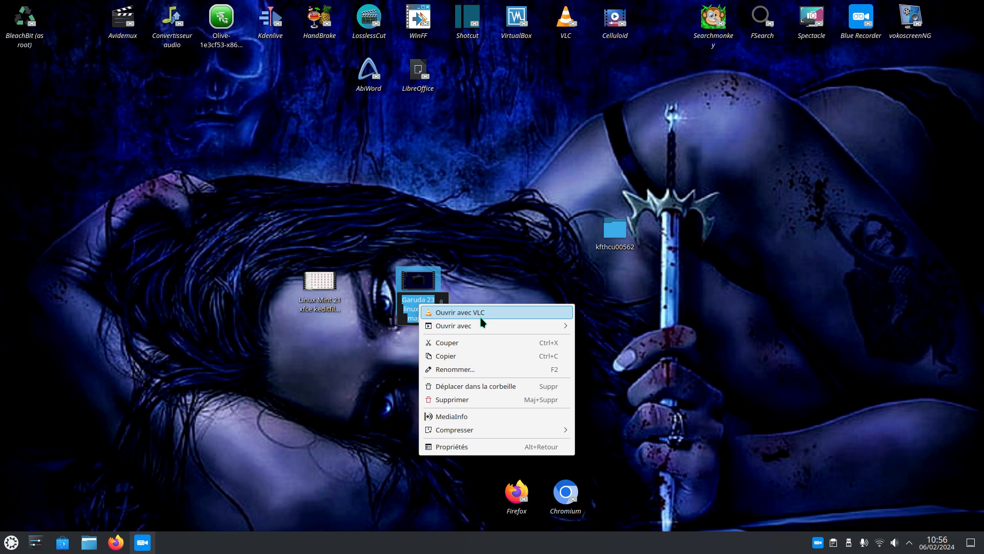
mouse_move(469, 432)
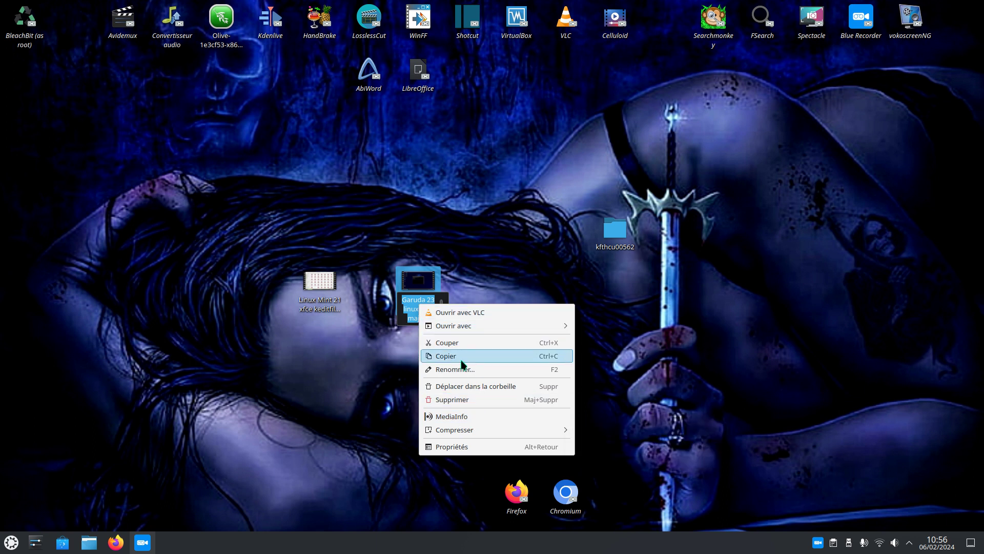
click(388, 379)
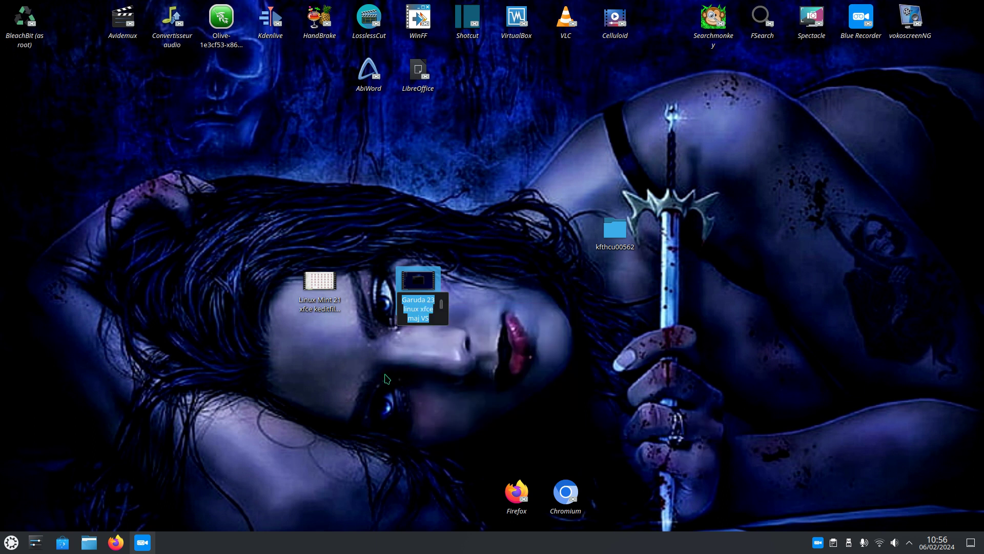
click(528, 326)
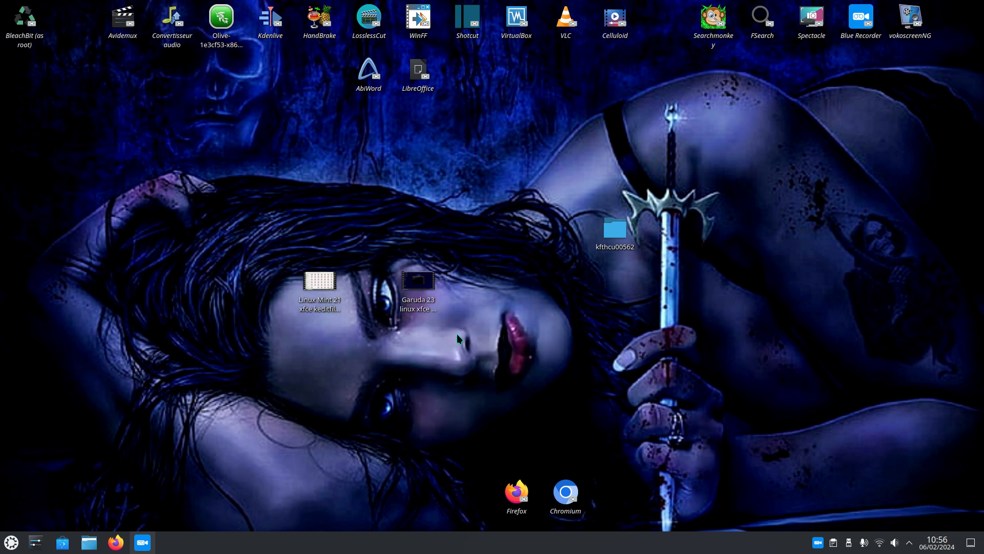
- Permanently delete the kfthcu00562 folder from the desktop and confirm the deletion
right_click(610, 234)
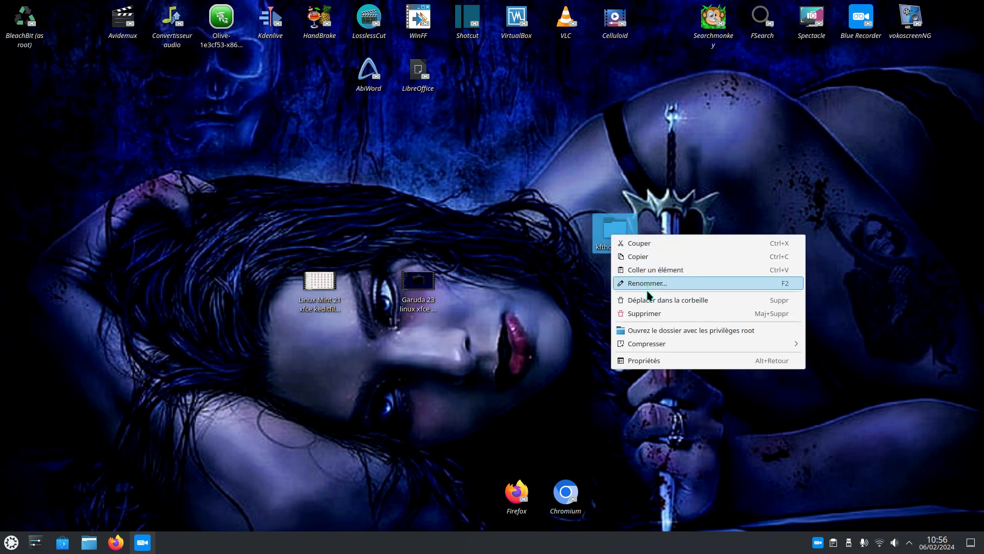
click(644, 318)
click(512, 280)
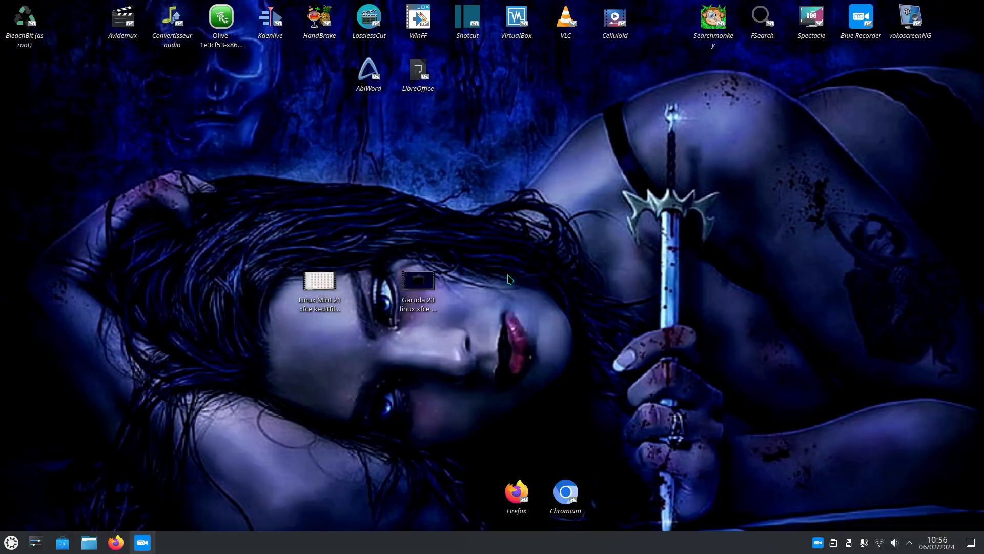